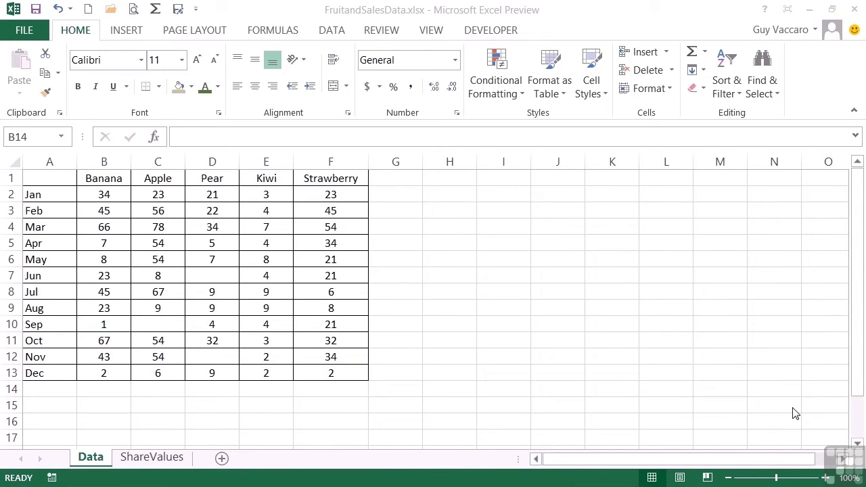
Step: Select the empty cell B14 beneath the Banana column
left_click(118, 391)
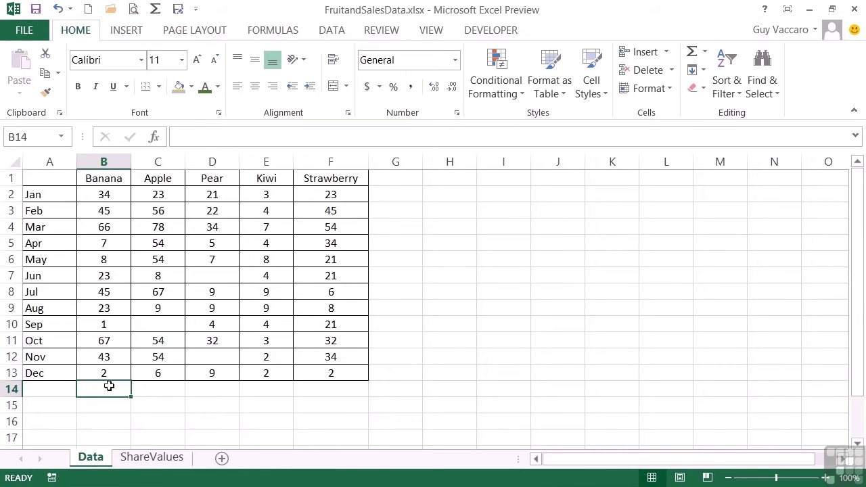
Step: Insert a line sparkline in B14 charting the Banana figures B2:B13
left_click(135, 30)
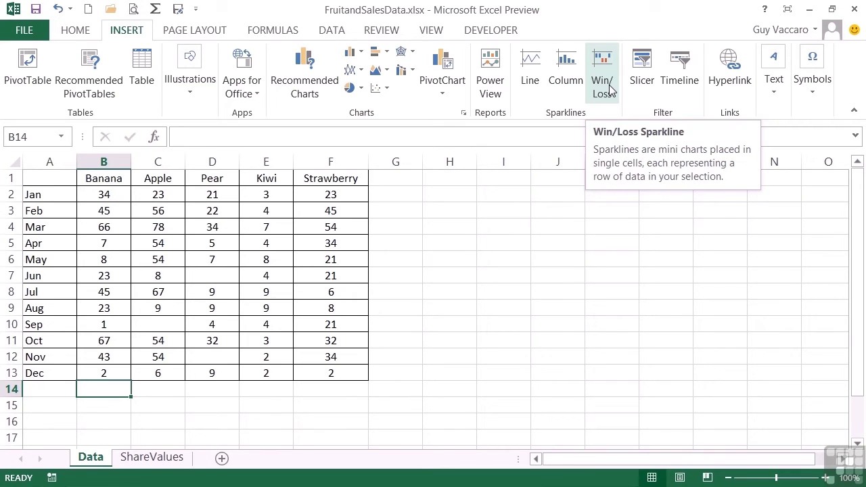
left_click(530, 88)
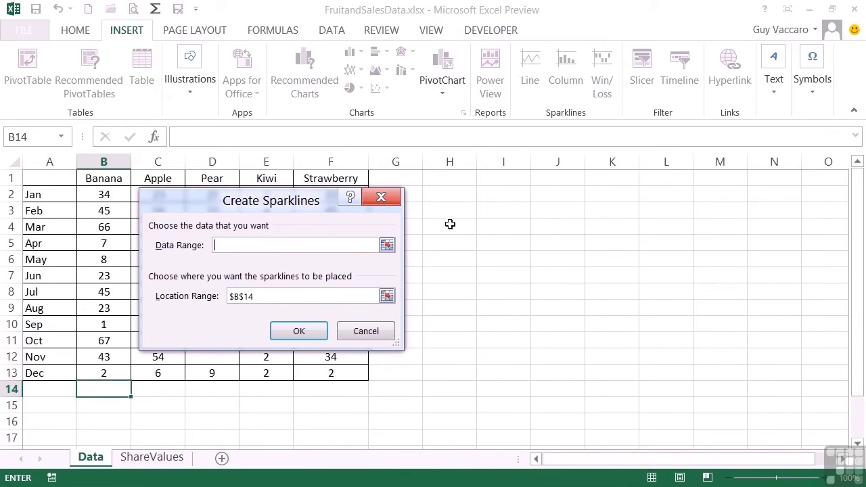
left_click_drag(269, 205, 545, 228)
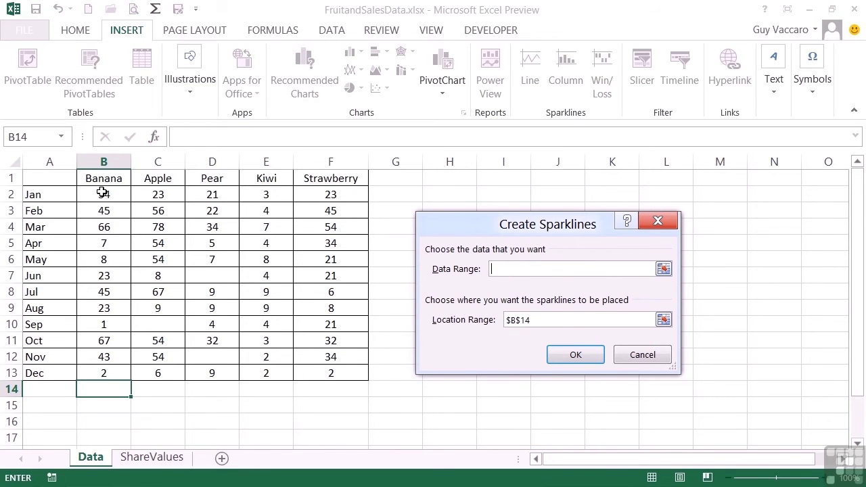
left_click_drag(102, 193, 109, 380)
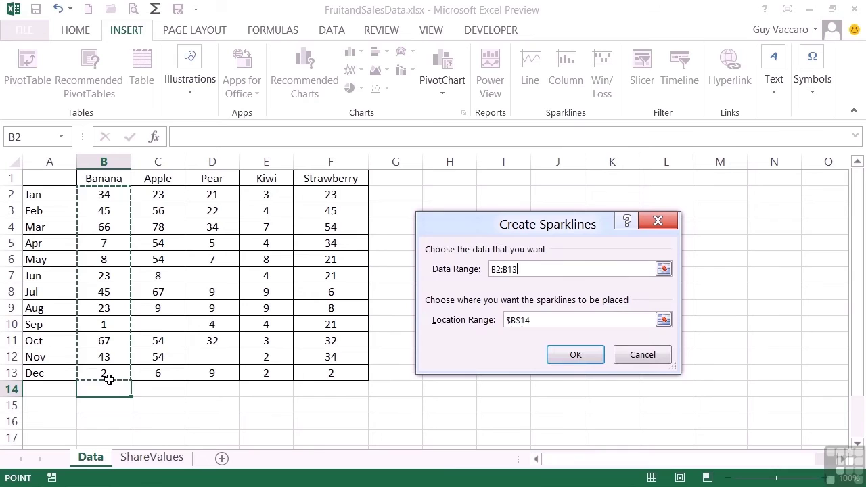
left_click(573, 357)
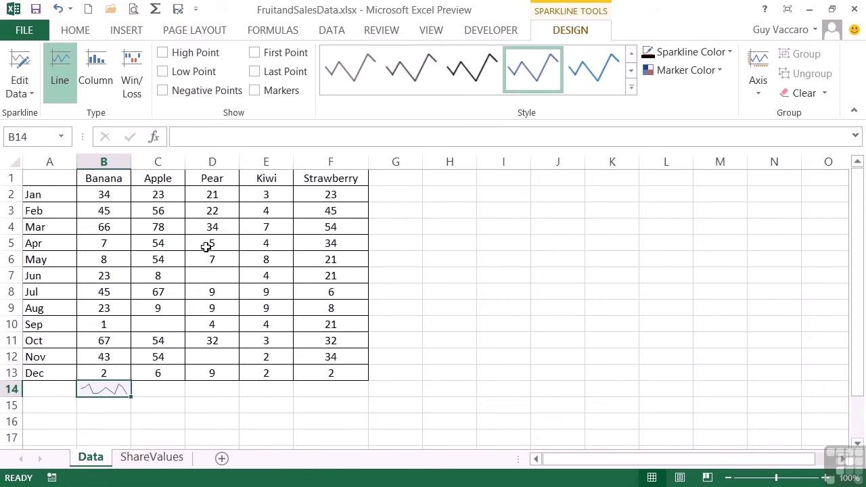
Step: Create a line sparkline from the Apple figures C2:C13, placed in cell C14
left_click_drag(169, 195, 170, 373)
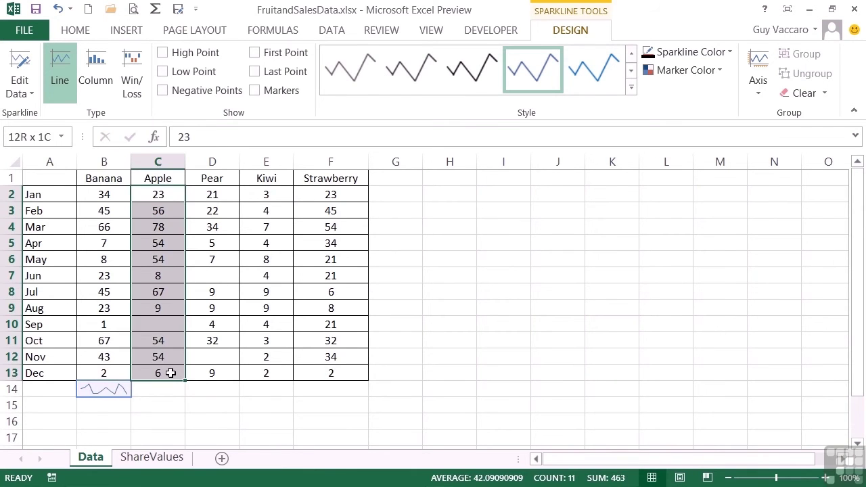
left_click(128, 37)
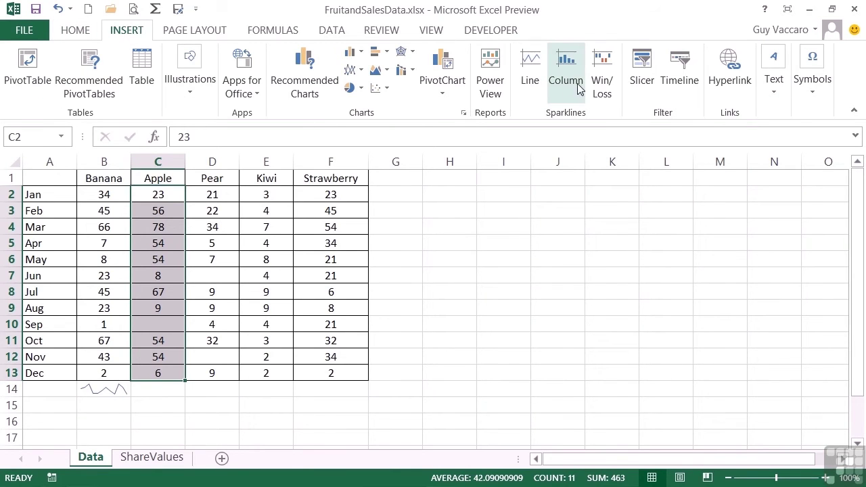
left_click(530, 83)
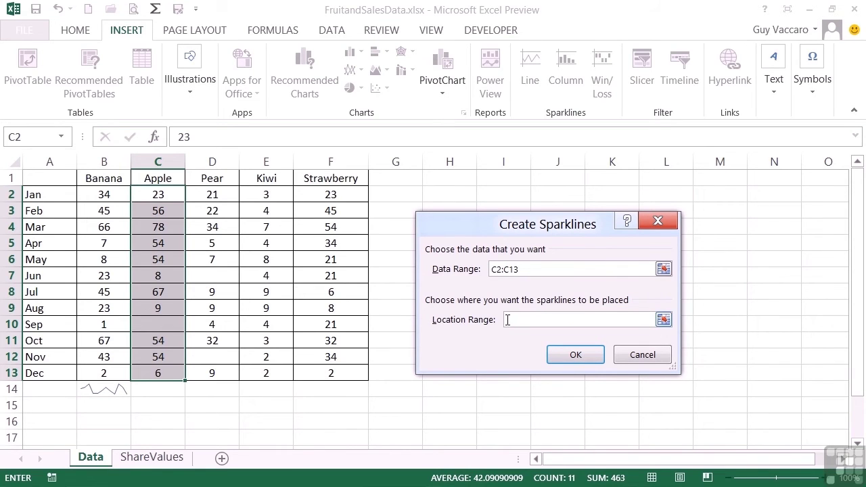
left_click(155, 391)
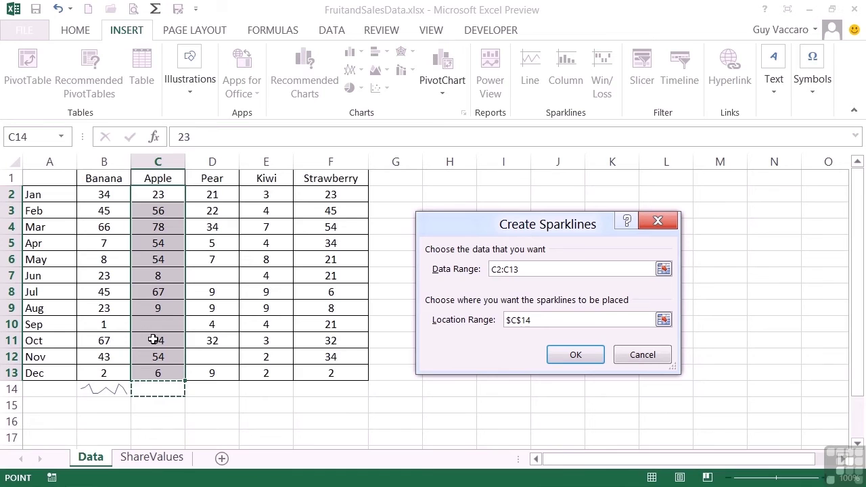
left_click(578, 357)
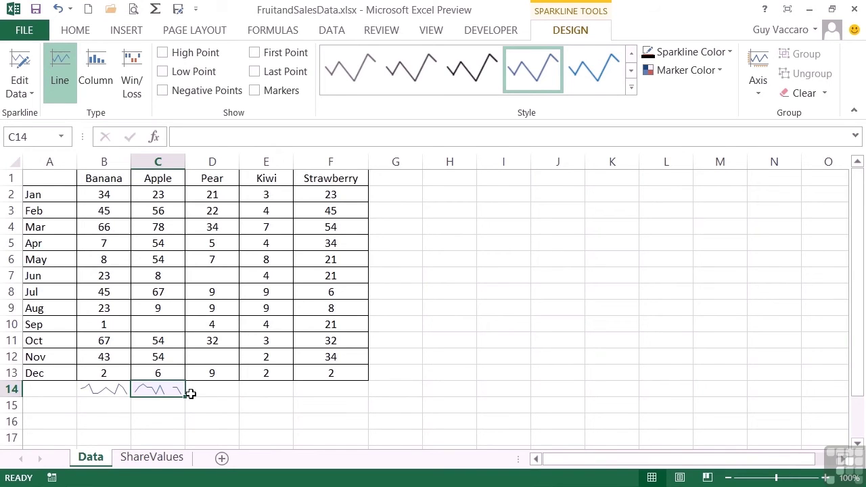
Step: Insert a Pear line sparkline in D14, correcting the data range from D2:D14 to D2:D13
left_click(216, 194)
left_click_drag(217, 194, 212, 389)
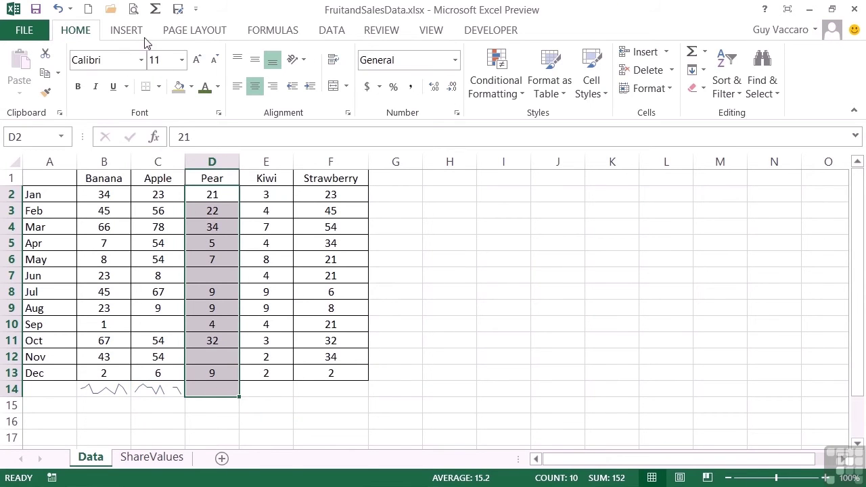
left_click(129, 29)
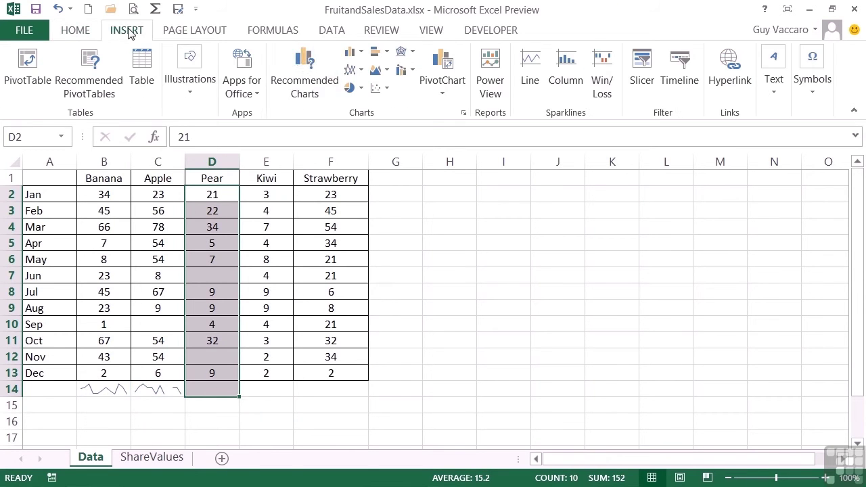
left_click(526, 69)
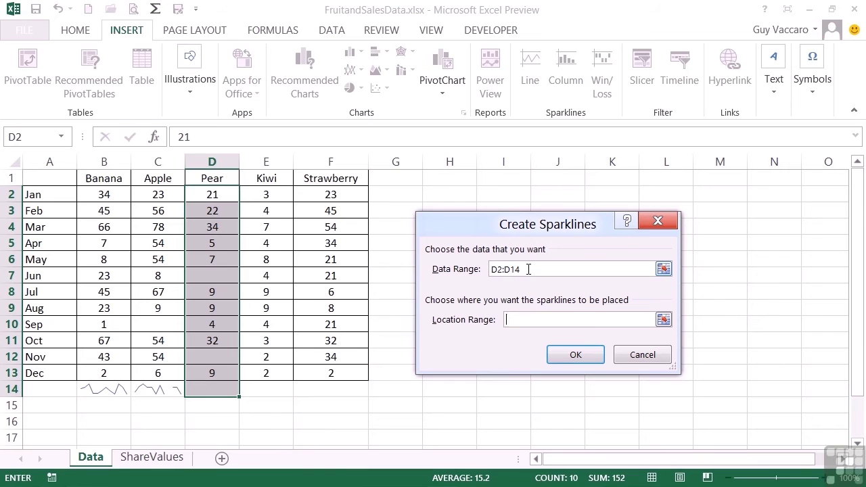
left_click(528, 270)
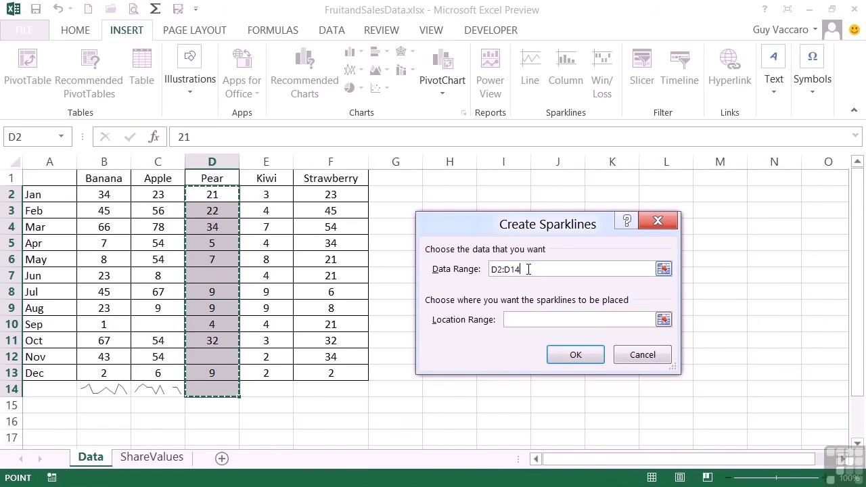
left_click(664, 270)
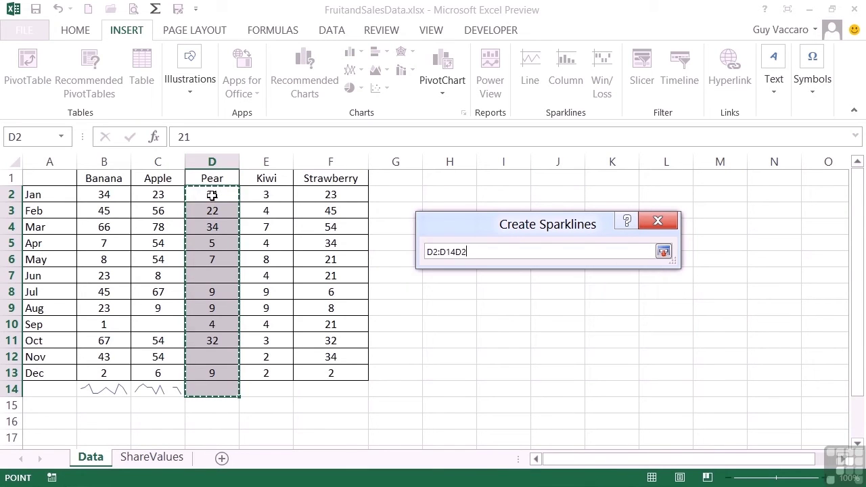
left_click_drag(212, 194, 217, 374)
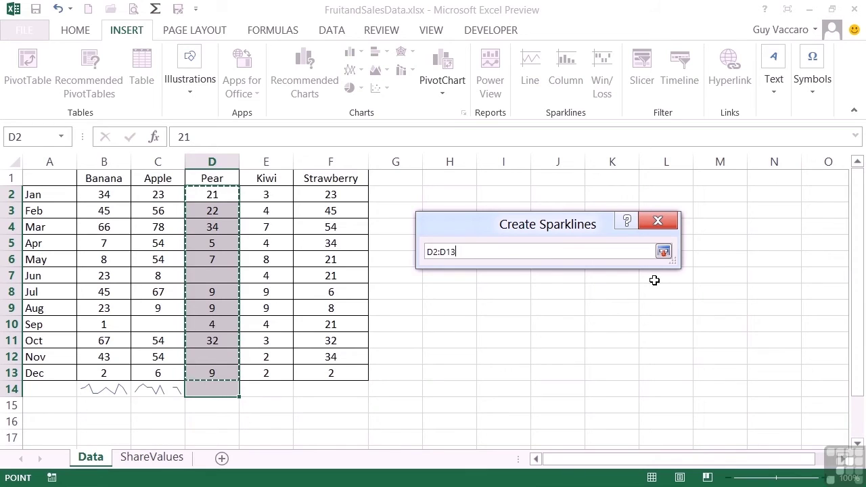
left_click(663, 251)
left_click(528, 322)
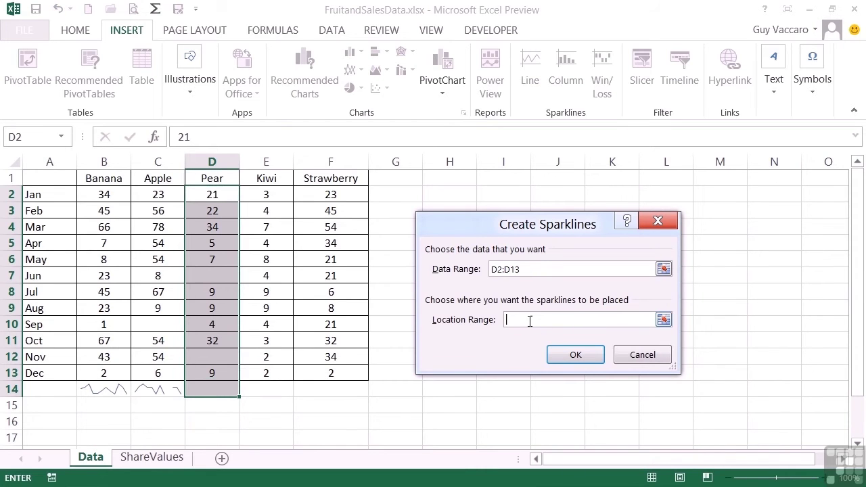
left_click(221, 389)
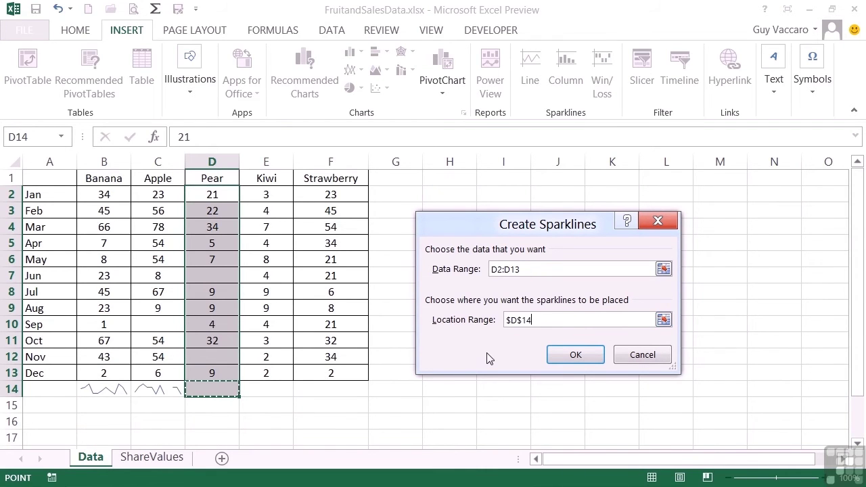
left_click(573, 356)
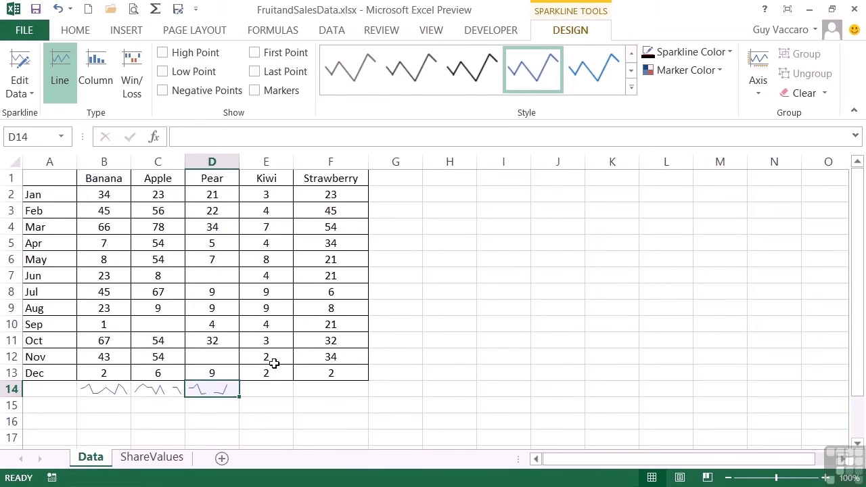
Step: Add a column sparkline in E14 from the Kiwi figures E2:E13
left_click_drag(272, 193, 280, 372)
left_click(135, 31)
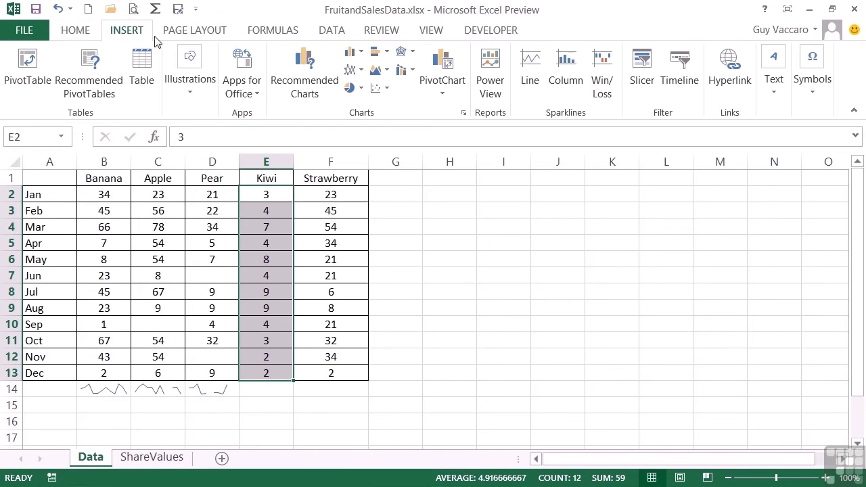
left_click(559, 82)
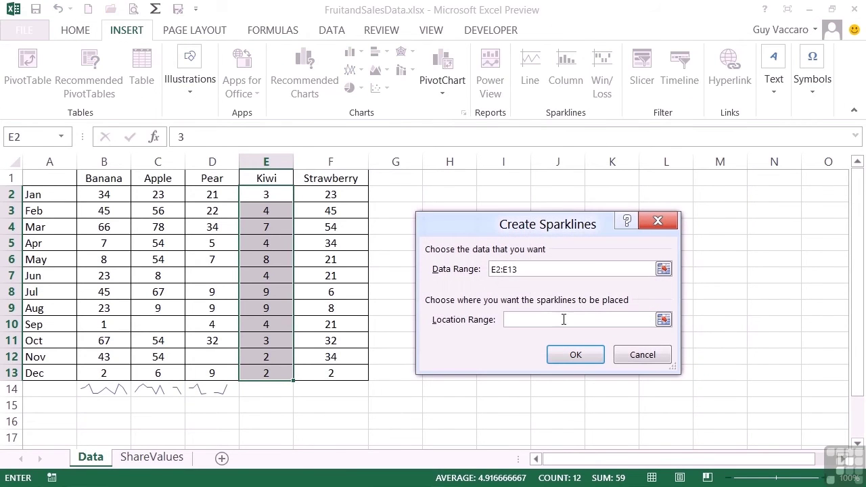
left_click(281, 388)
left_click(588, 362)
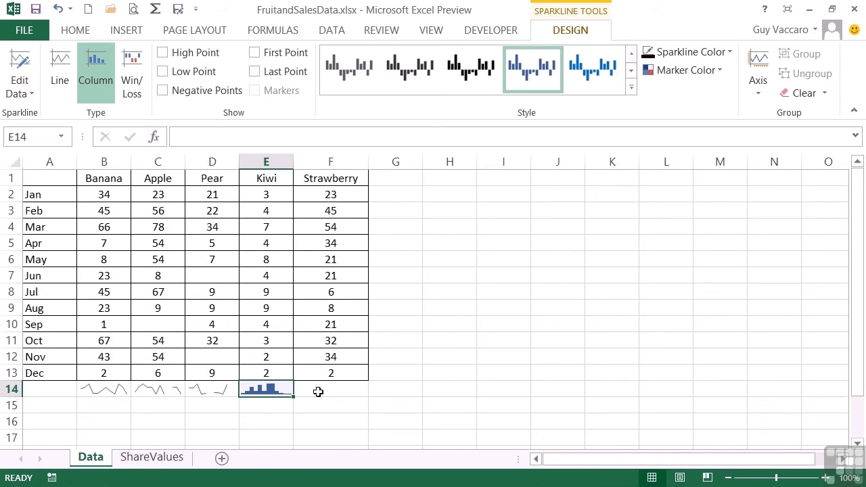
Step: Add a win/loss sparkline in F14 from the Strawberry figures F2:F13
left_click_drag(334, 196, 333, 375)
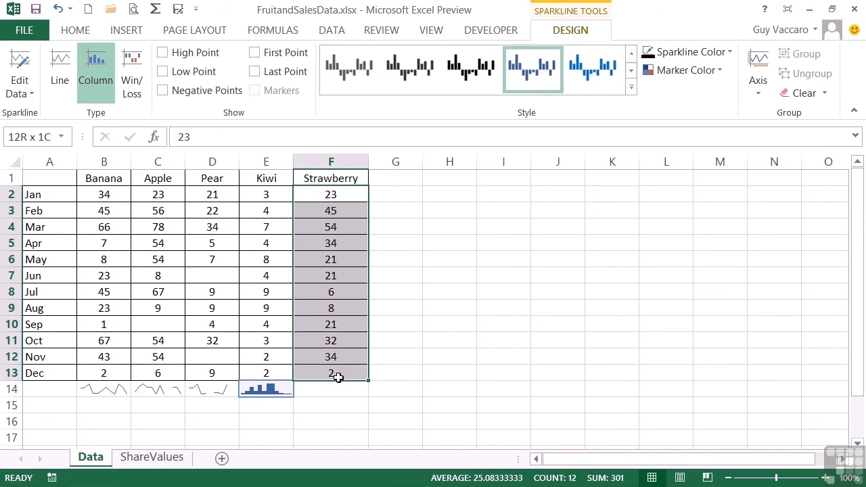
left_click(138, 31)
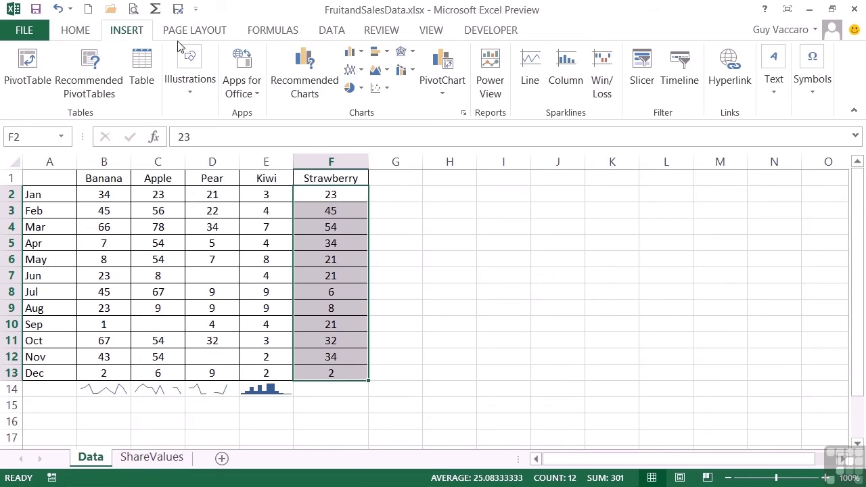
left_click(599, 84)
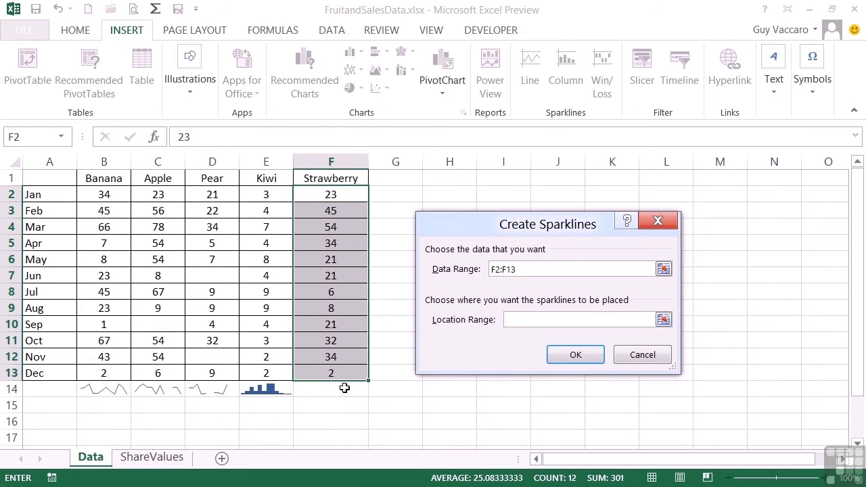
left_click(344, 387)
left_click(584, 356)
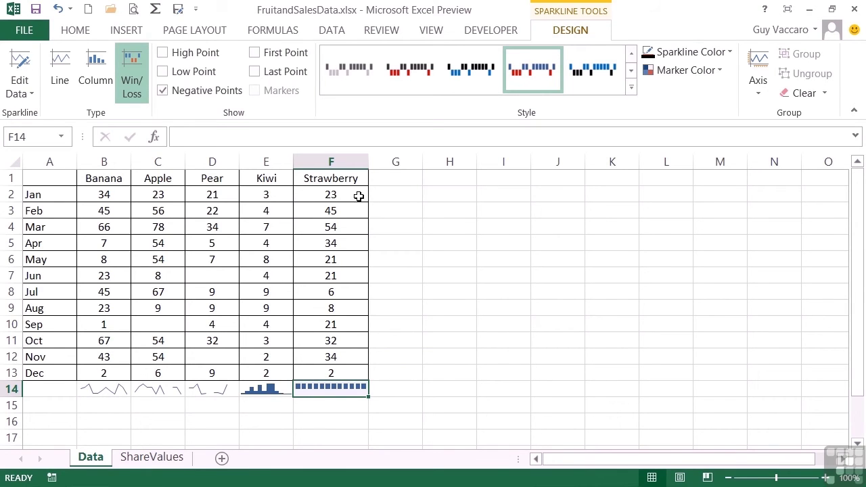
Step: Add column sparklines in G2:G13 charting each month's B2:F13 sales across all five fruits
left_click_drag(112, 194, 335, 371)
left_click(129, 38)
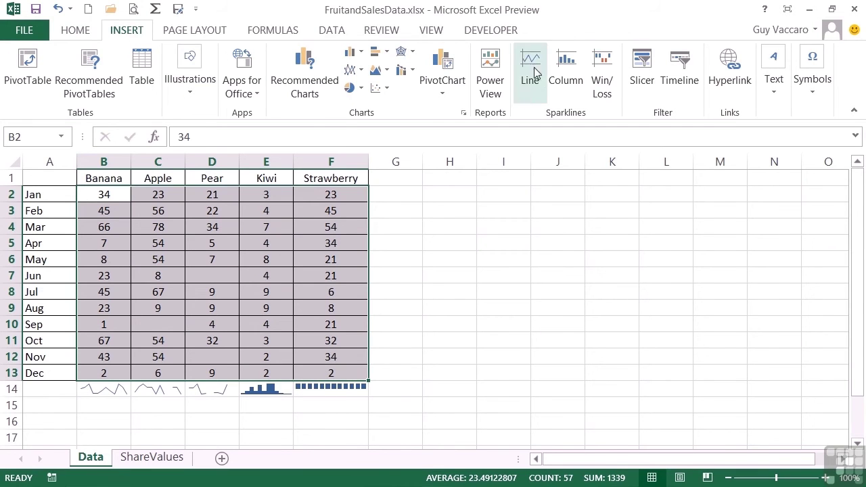
left_click(567, 85)
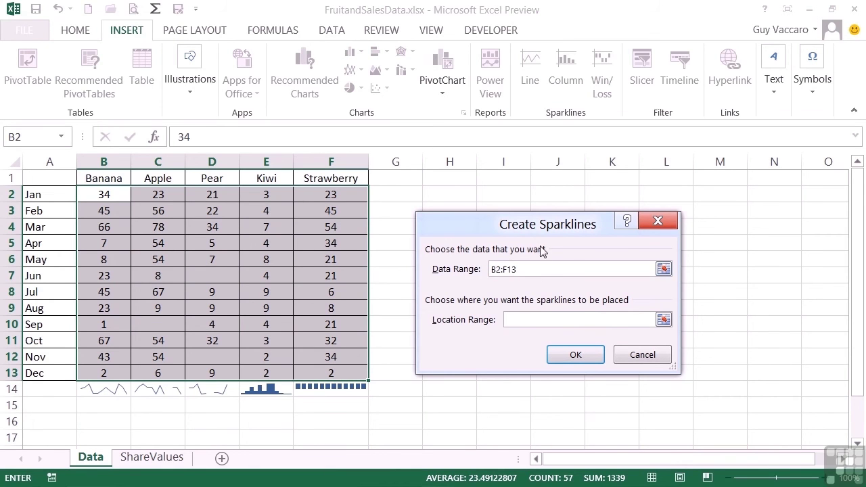
left_click_drag(544, 228, 596, 214)
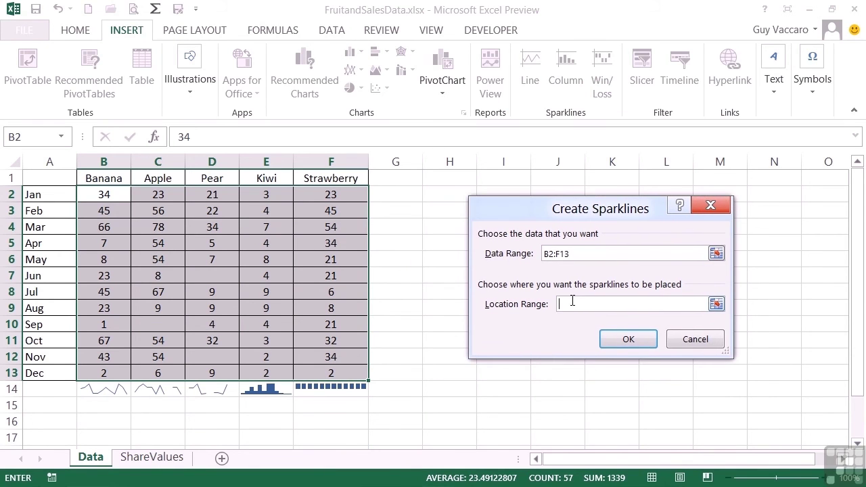
left_click_drag(389, 194, 393, 368)
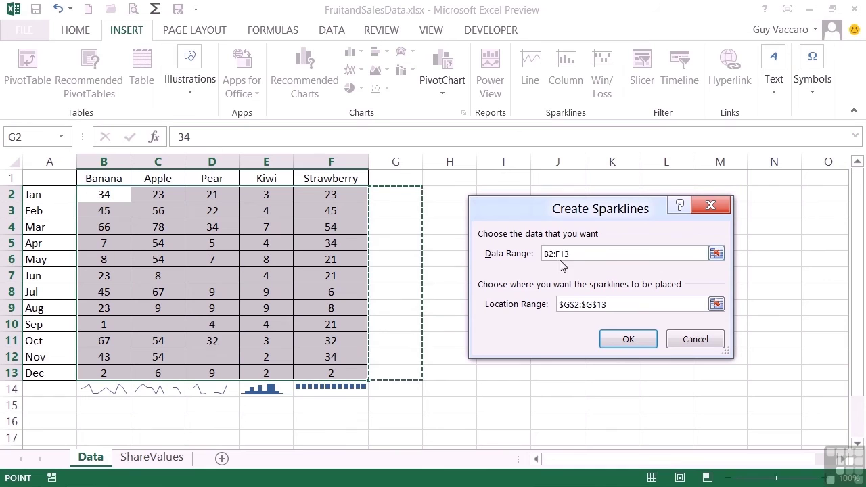
left_click(629, 342)
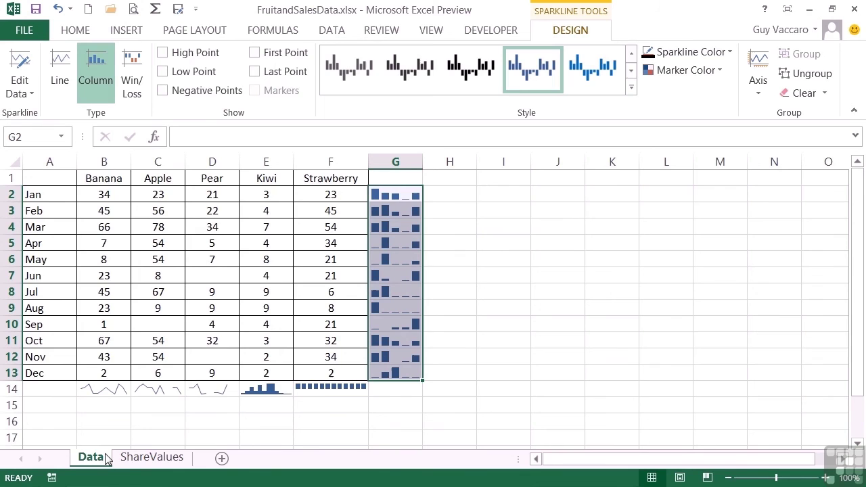
Step: On the ShareValues sheet, add line sparklines in N2:N5 from the share values B2:M5
left_click(141, 461)
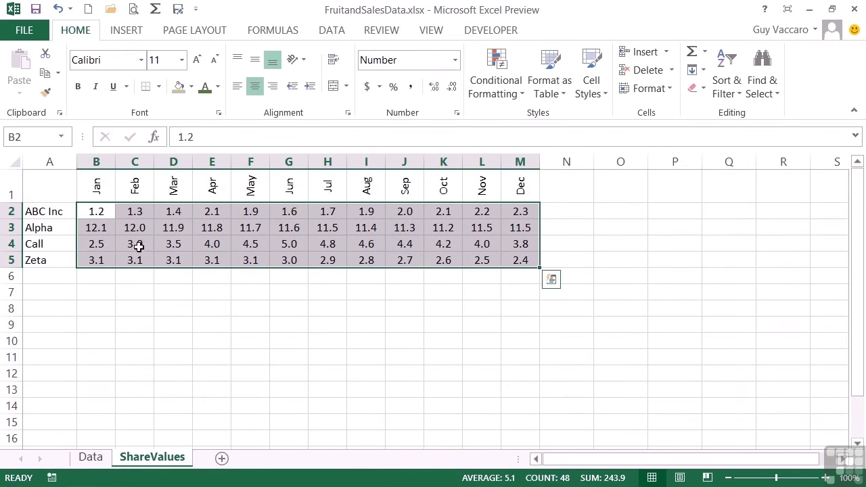
left_click(102, 214)
left_click_drag(126, 227, 518, 259)
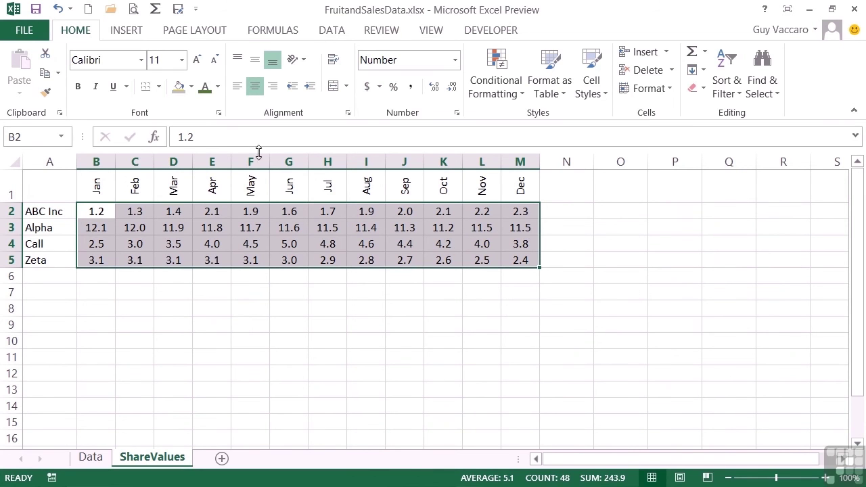
left_click(135, 31)
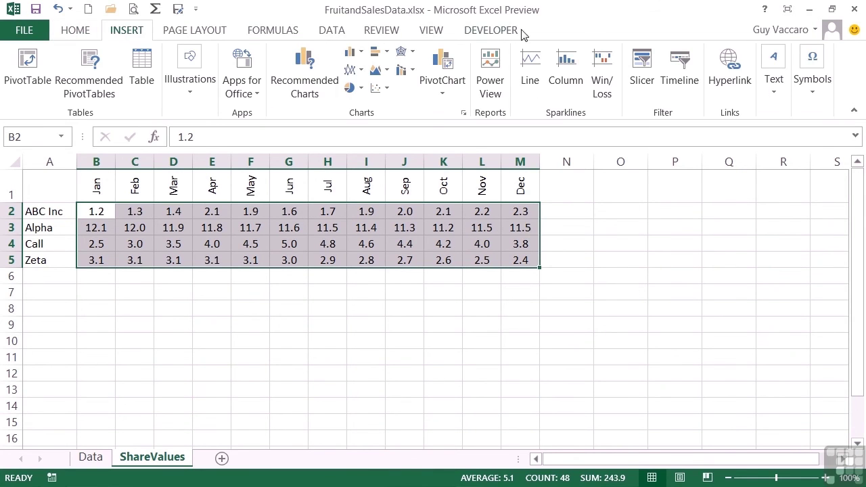
left_click(532, 64)
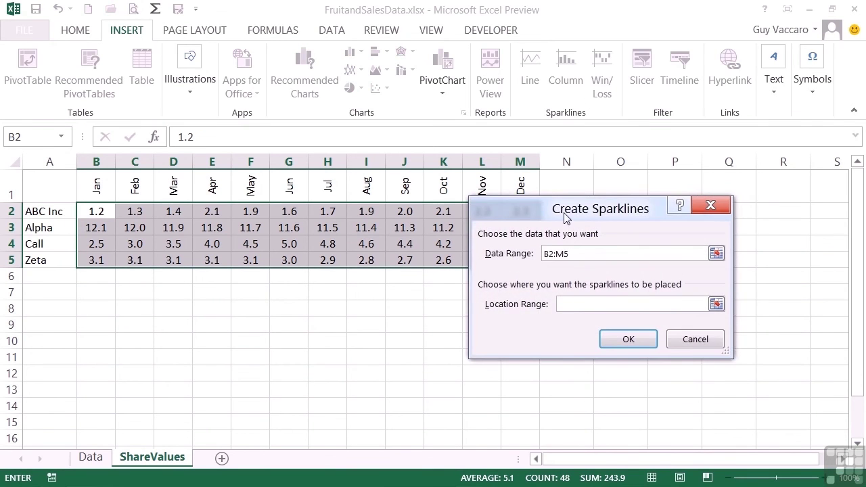
left_click_drag(567, 217, 677, 201)
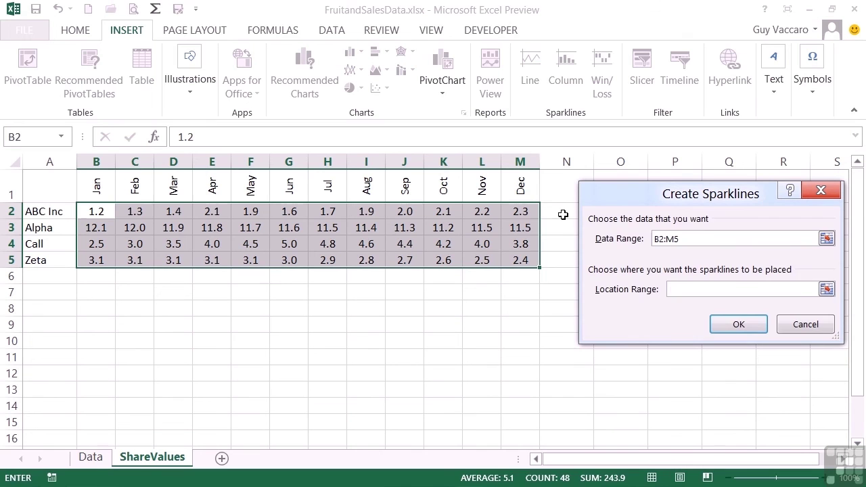
left_click_drag(562, 214, 565, 259)
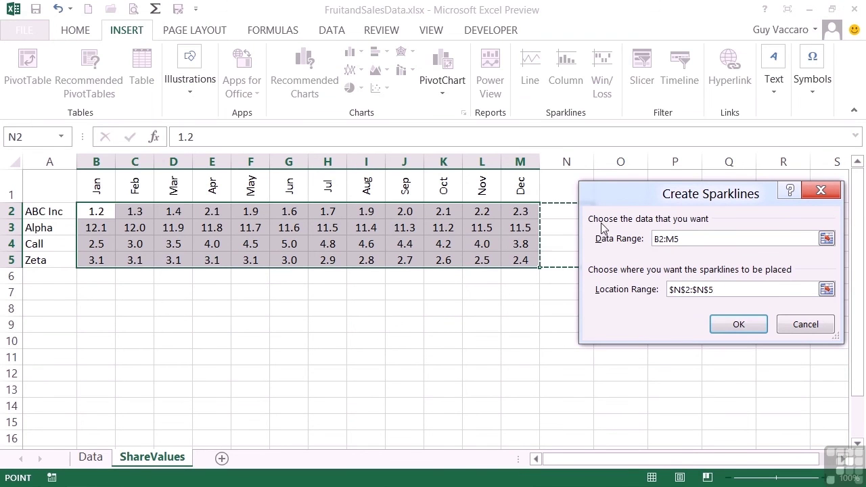
left_click(736, 323)
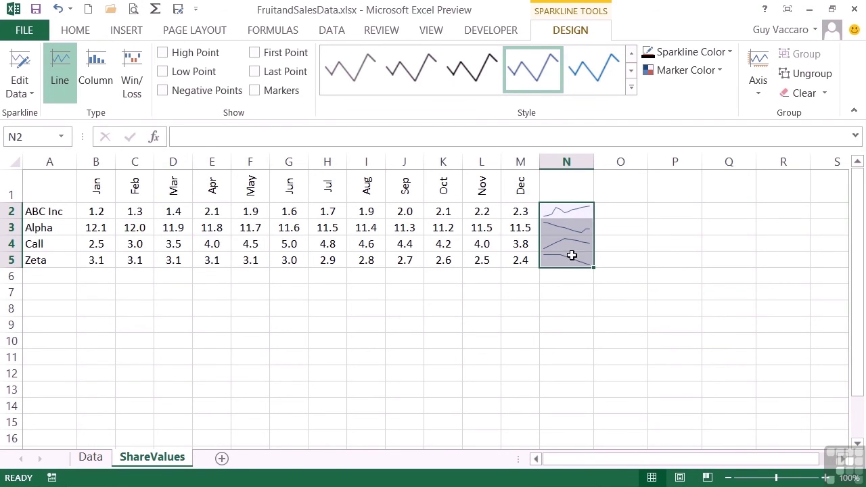
Step: Widen column N so the share-value sparklines display clearly
left_click_drag(593, 170, 757, 172)
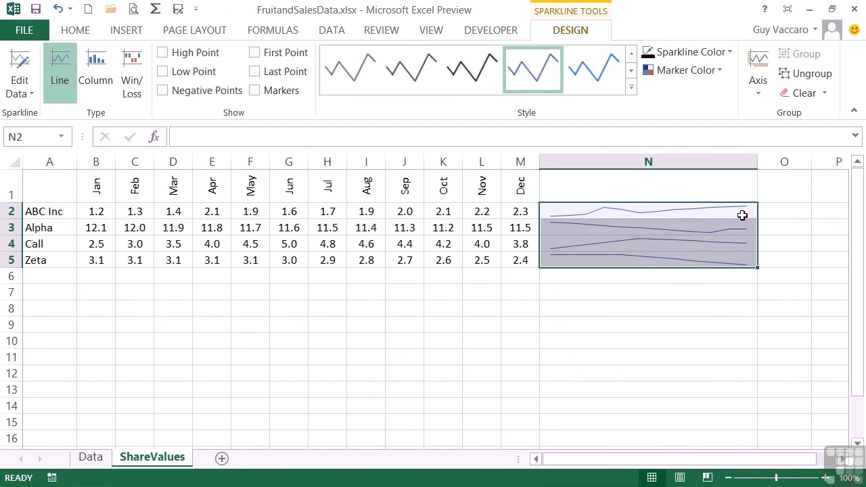
left_click_drag(757, 164, 679, 174)
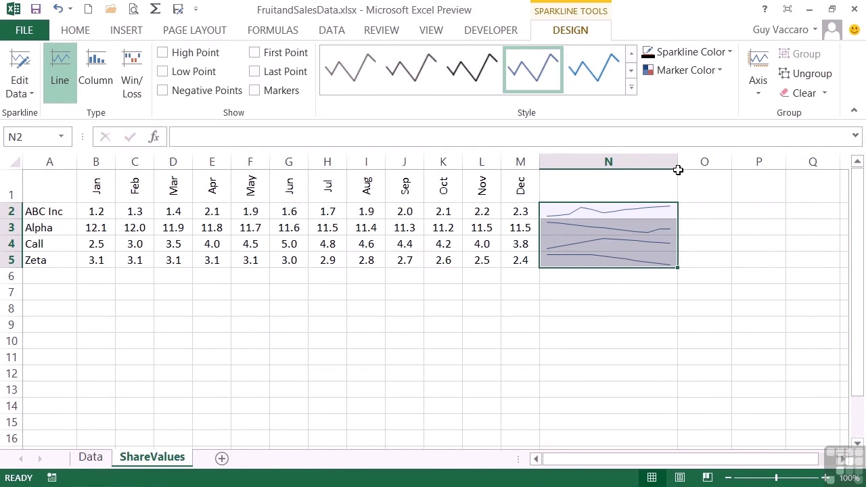
left_click(680, 175)
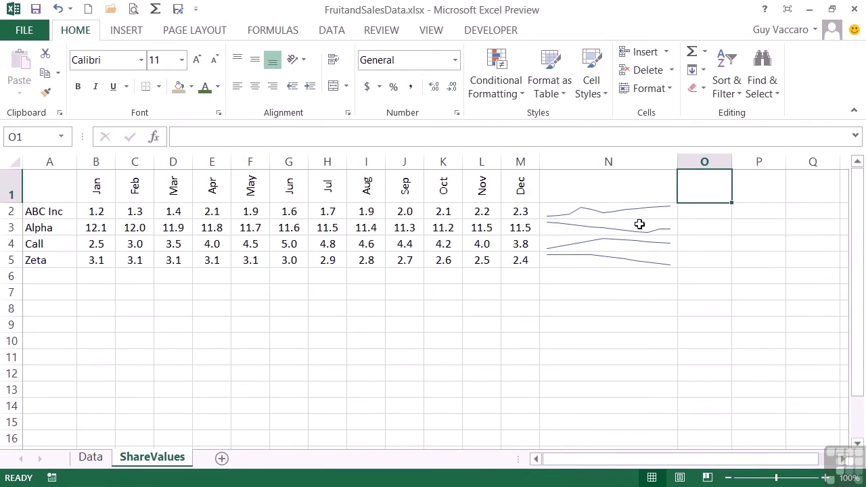
Step: Change ABC Inc's September share value in J2 from 2.0 to 4
left_click(414, 214)
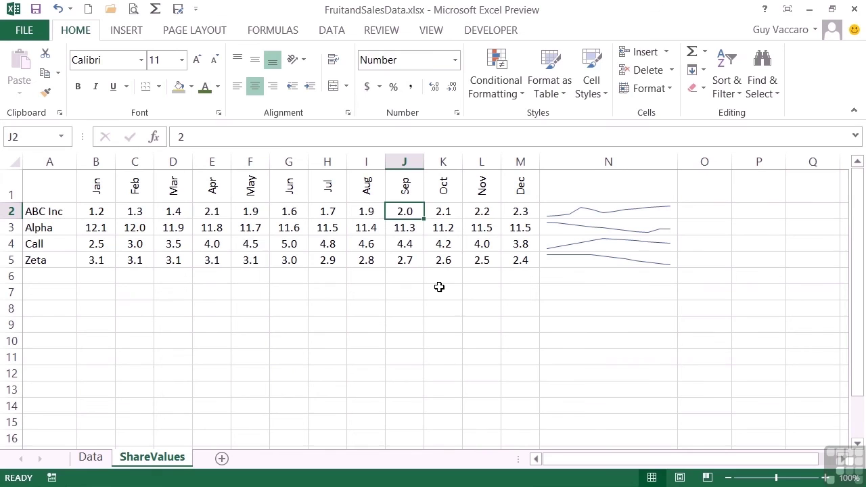
type("4")
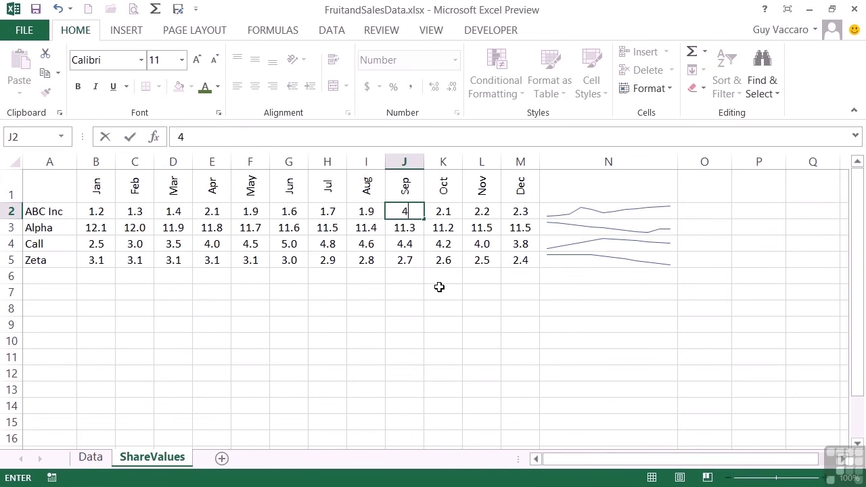
key("Return")
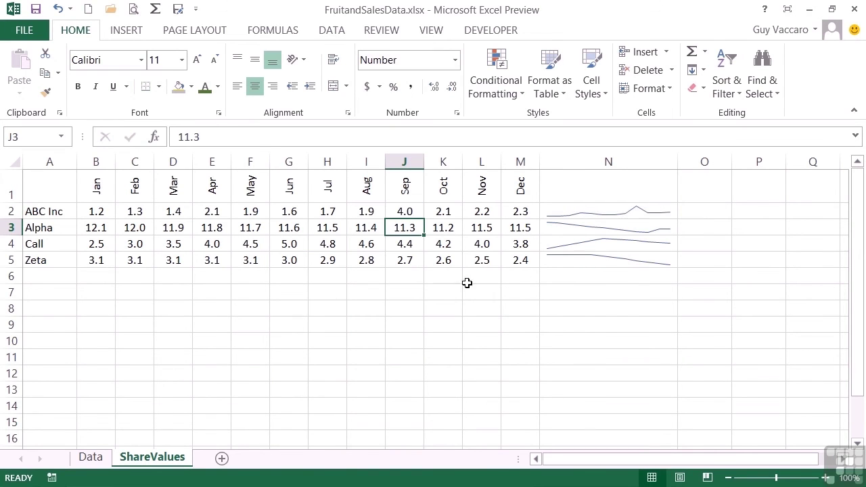